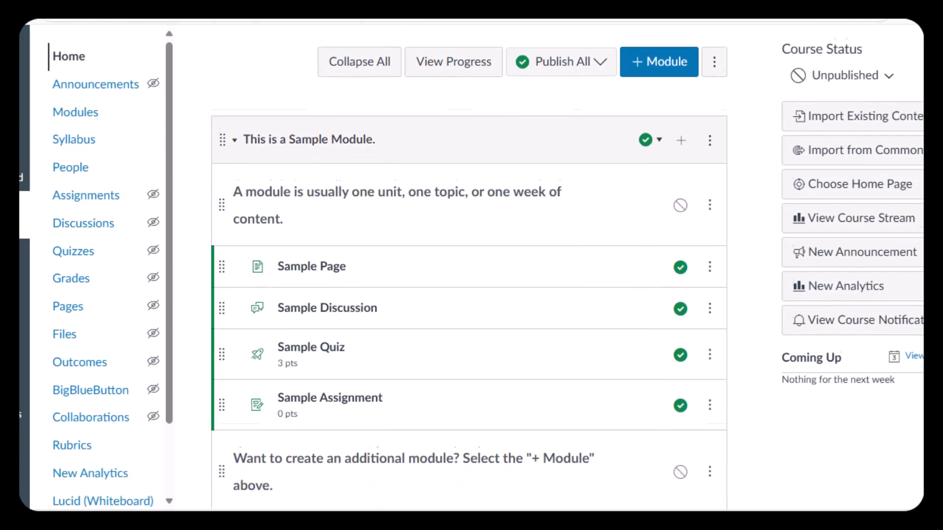
- Start a new rubric on the course's Rubrics page
{"action": "left_click", "coordinate": [66, 457]}
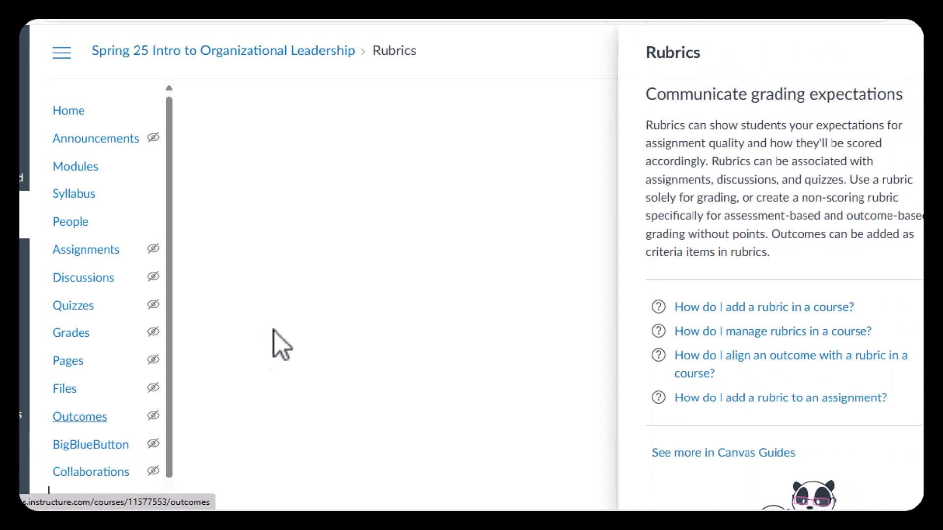
{"action": "left_click", "coordinate": [921, 52]}
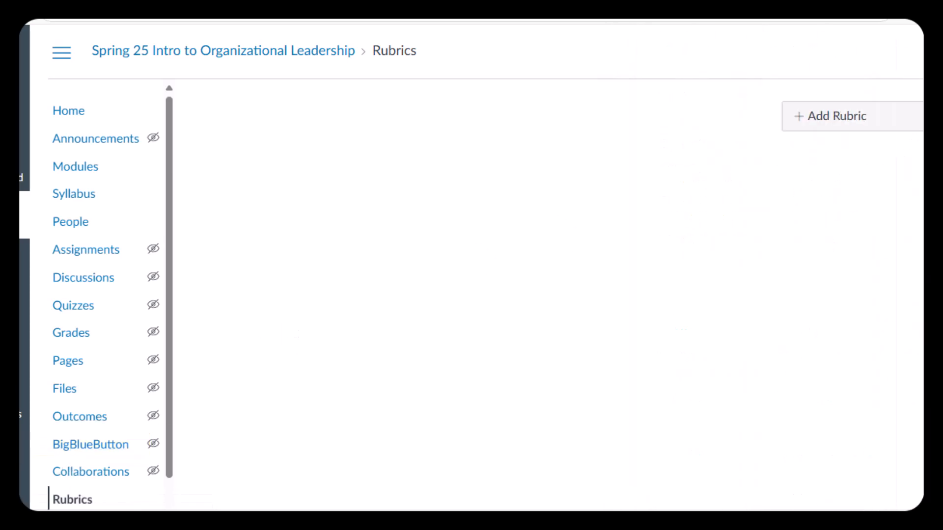
{"action": "left_click", "coordinate": [852, 117]}
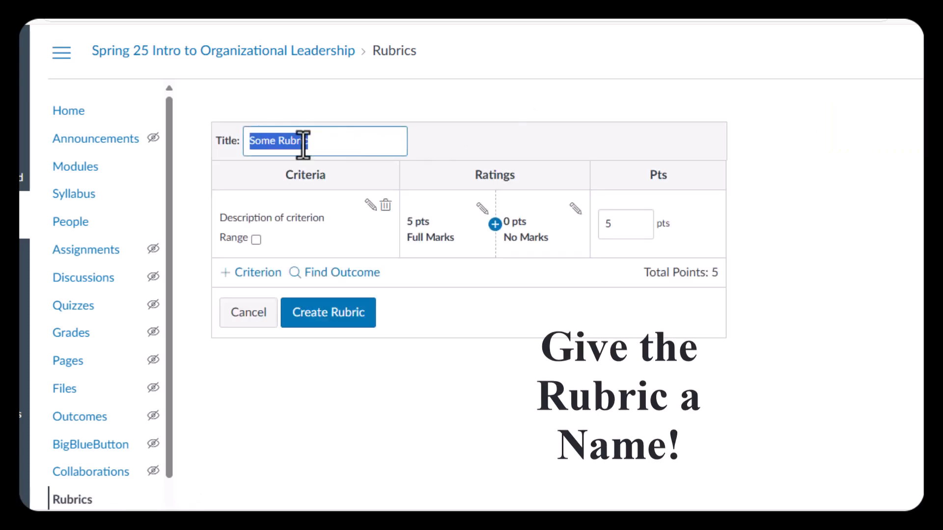
- Title the new rubric "Organizational Leadership Dicussion Rubric"
{"action": "key", "text": "BackSpace"}
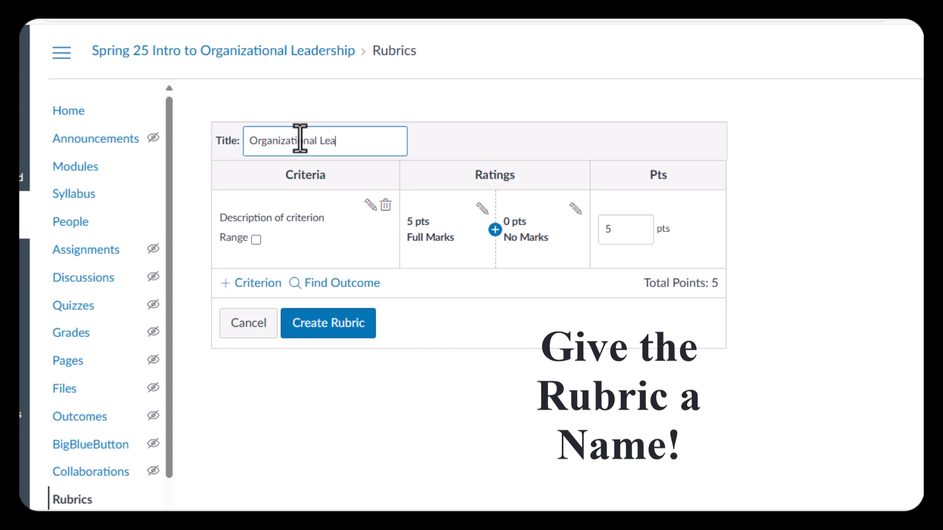
{"action": "type", "text": "Organizational Leadrshi"}
{"action": "key", "text": "BackSpace"}
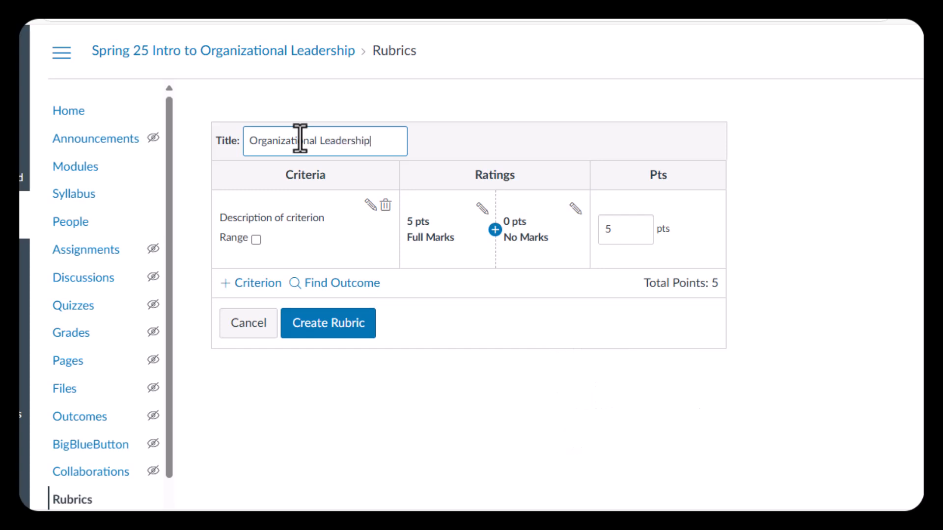
{"action": "type", "text": "sion Rubric"}
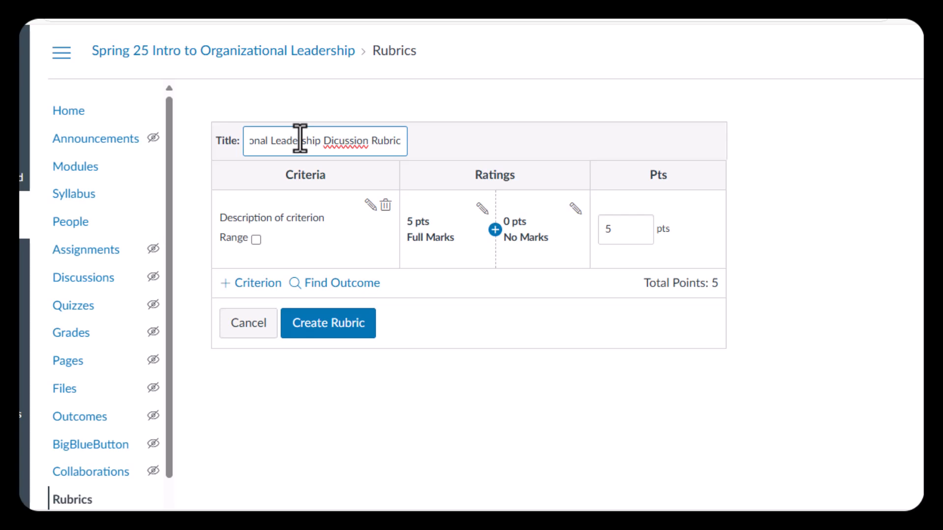
{"action": "right_click", "coordinate": [339, 142]}
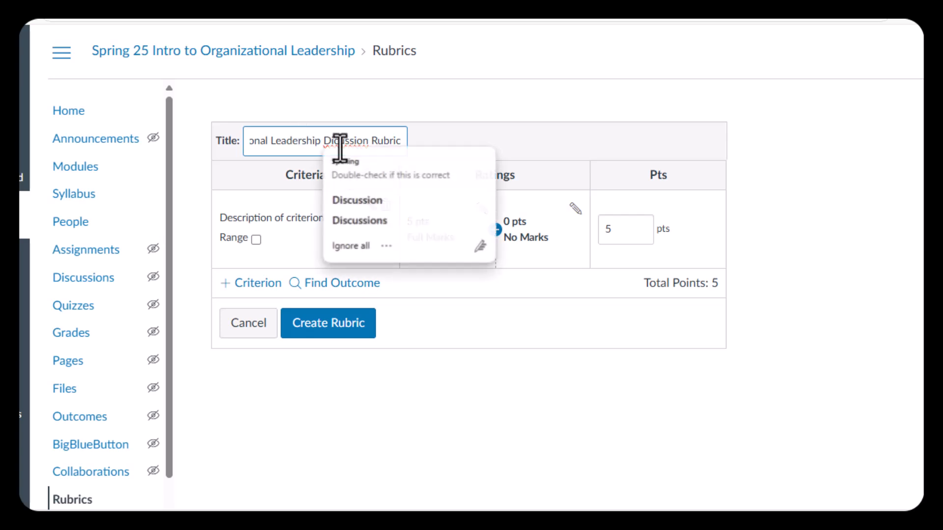
{"action": "left_click", "coordinate": [381, 217]}
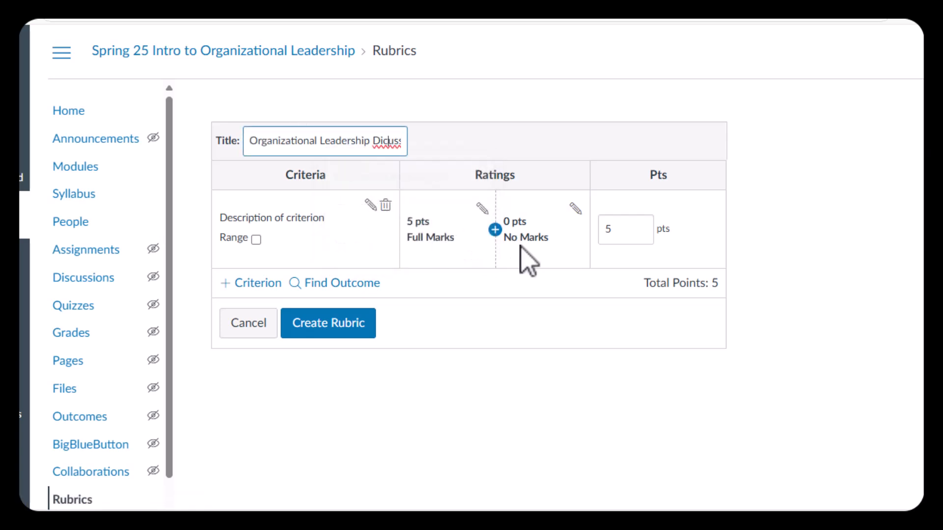
- Add two more criteria to the rubric, keeping the default text "Description of criterion"
{"action": "left_click", "coordinate": [252, 283]}
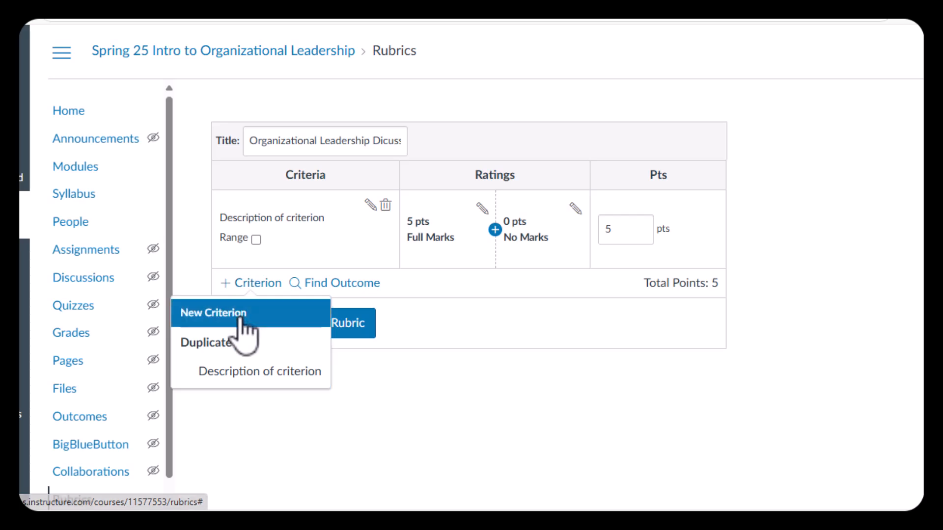
{"action": "left_click", "coordinate": [241, 314]}
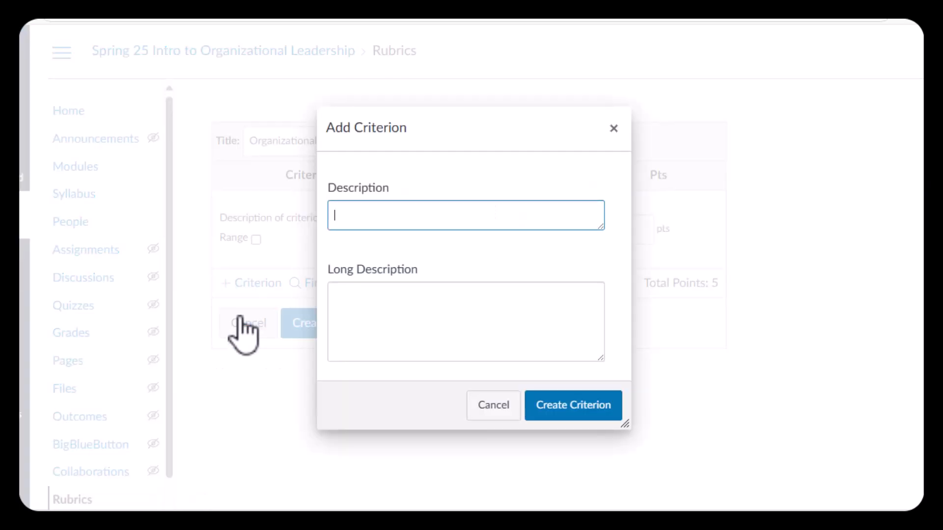
{"action": "scroll", "coordinate": [274, 316], "scroll_direction": "down", "scroll_amount": 1}
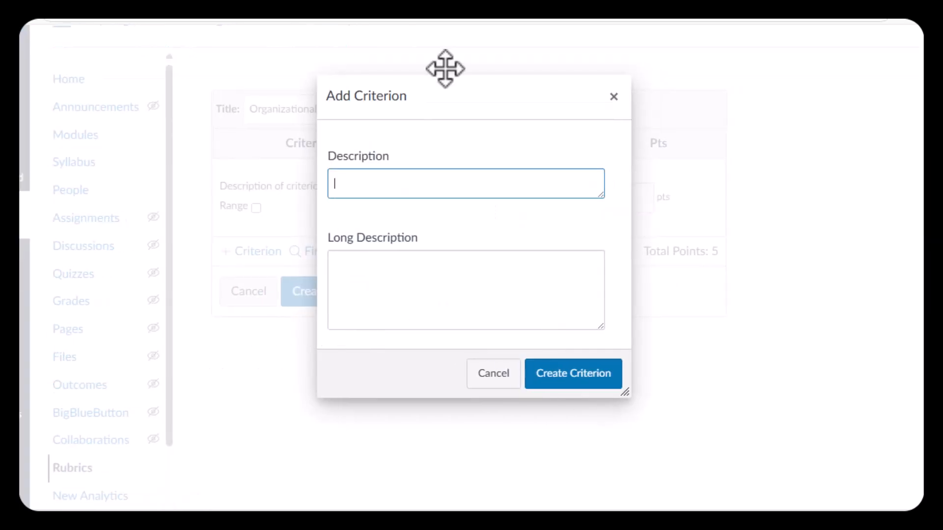
{"action": "key", "text": "Escape"}
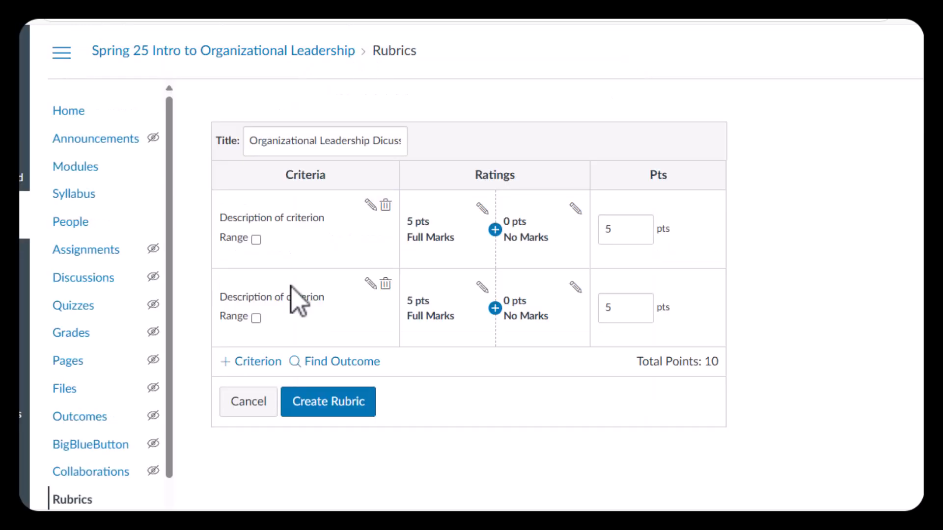
{"action": "left_click", "coordinate": [252, 364]}
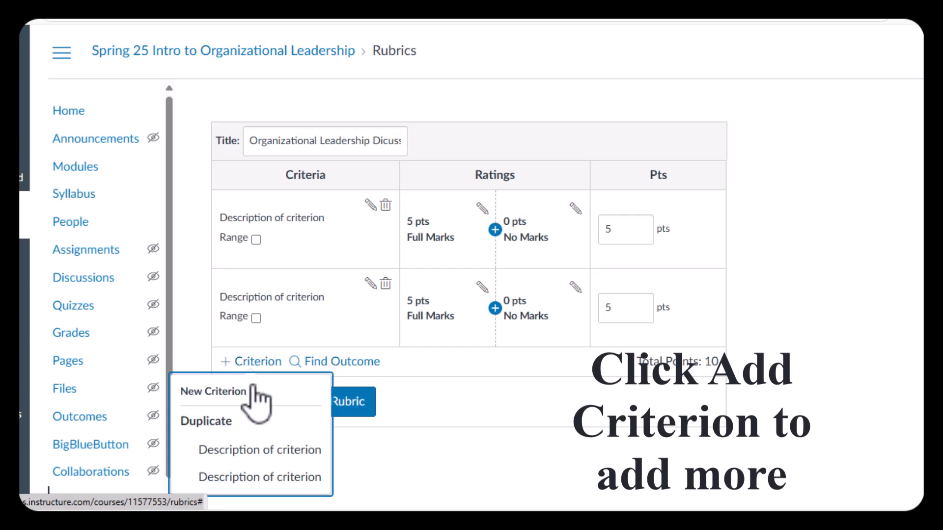
{"action": "left_click", "coordinate": [239, 455]}
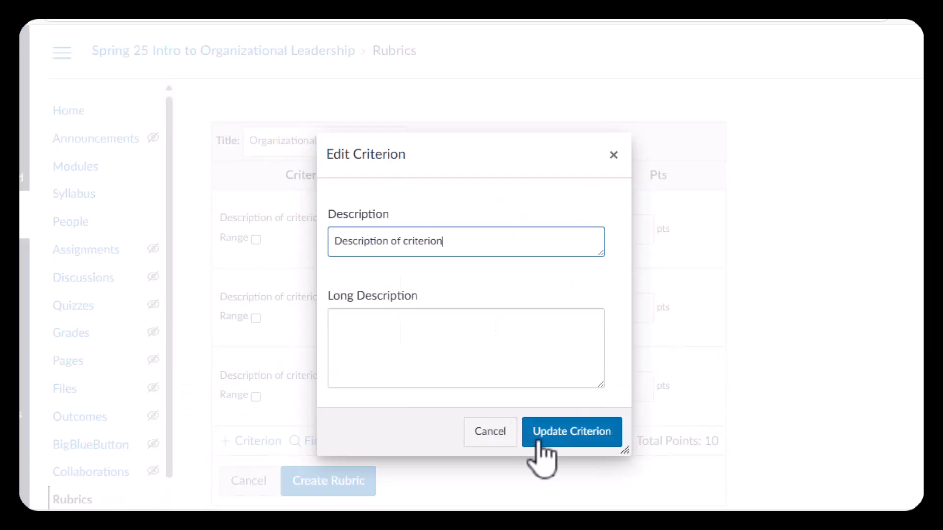
{"action": "left_click", "coordinate": [590, 434]}
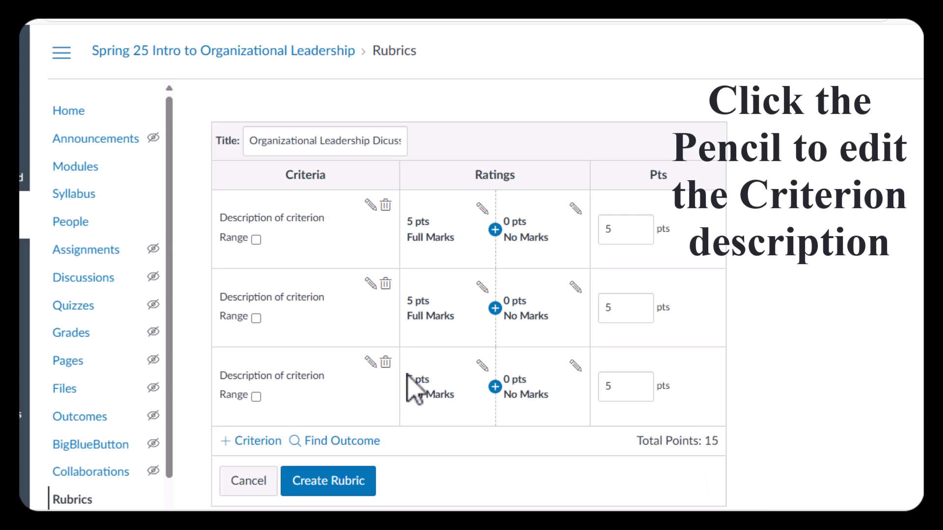
- Change the third criterion's description to "Spelling and Grammar" and the second's to "Responds to two other students"
{"action": "left_click", "coordinate": [372, 362]}
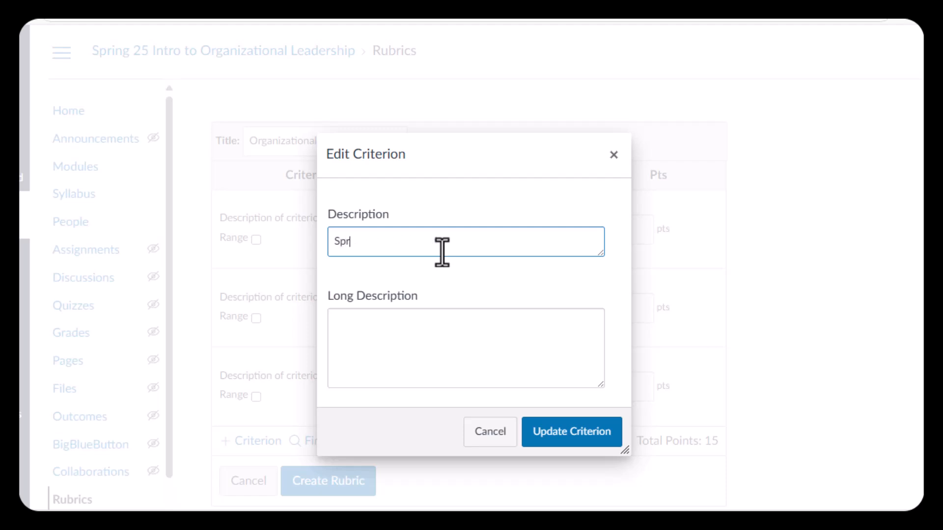
{"action": "type", "text": "Spr"}
{"action": "key", "text": "BackSpace"}
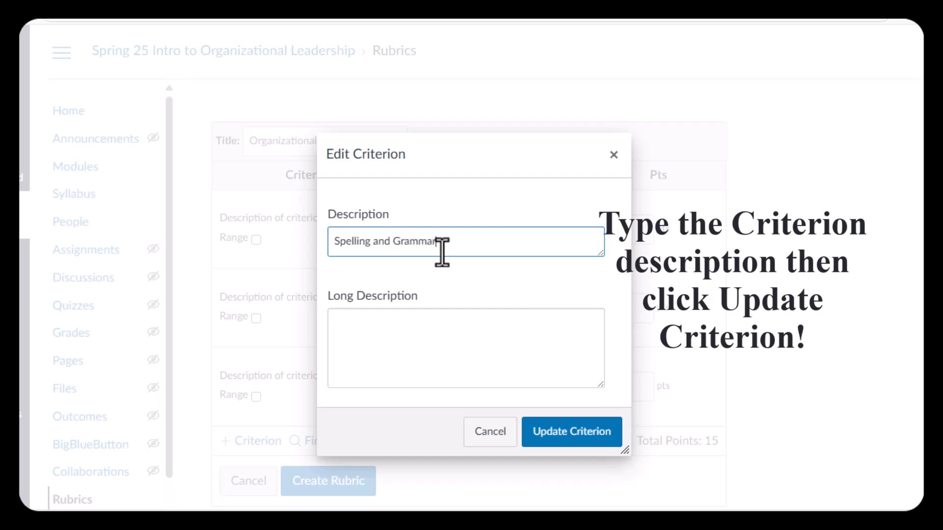
{"action": "left_click", "coordinate": [546, 432]}
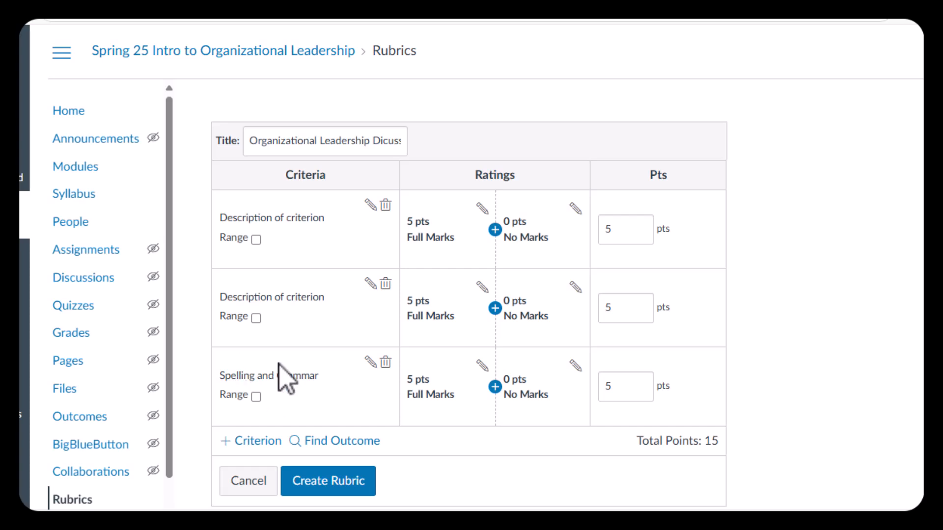
{"action": "left_click", "coordinate": [371, 284]}
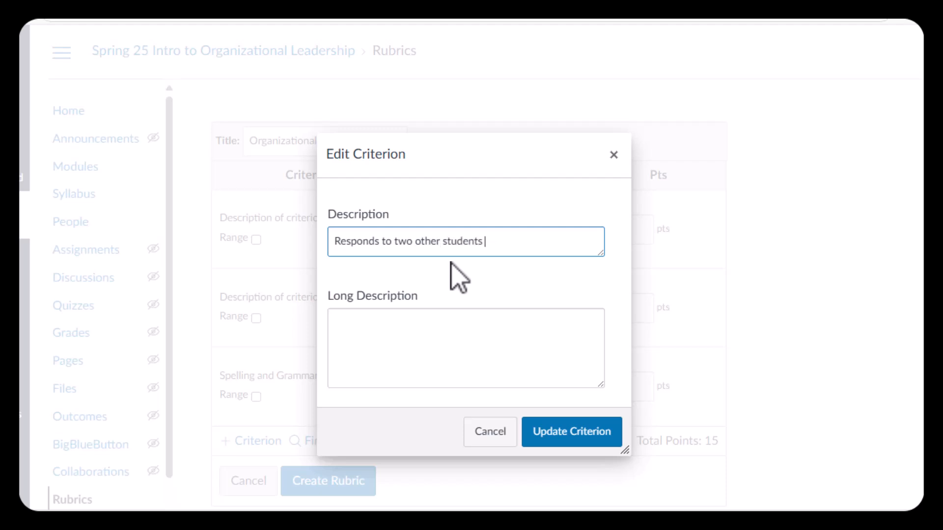
{"action": "left_click", "coordinate": [566, 432]}
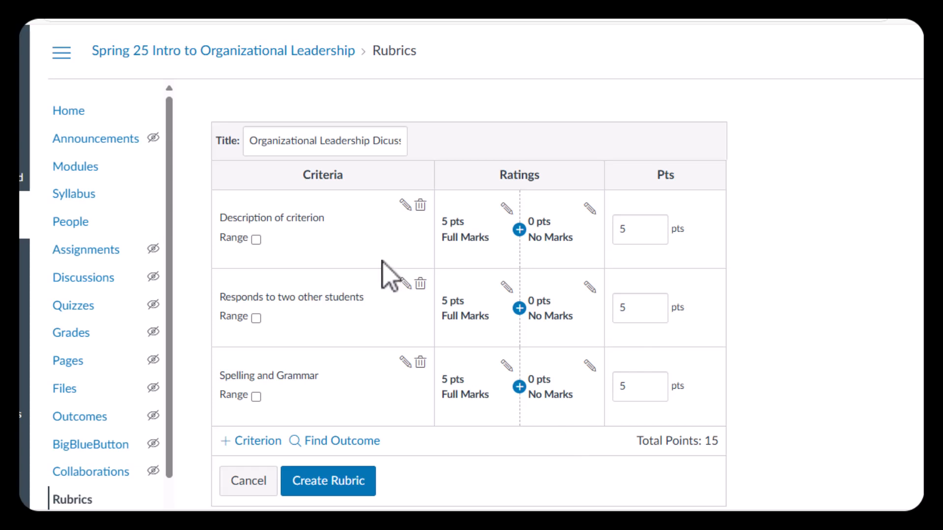
- Change the first criterion's description to "Students Initial post"
{"action": "left_click", "coordinate": [405, 204]}
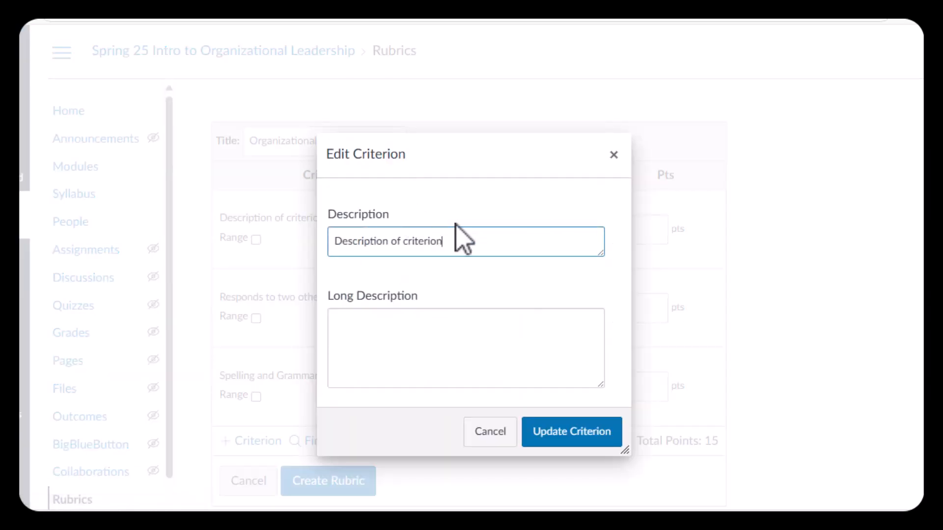
{"action": "left_click_drag", "start_coordinate": [439, 241], "coordinate": [314, 246]}
{"action": "key", "text": "BackSpace"}
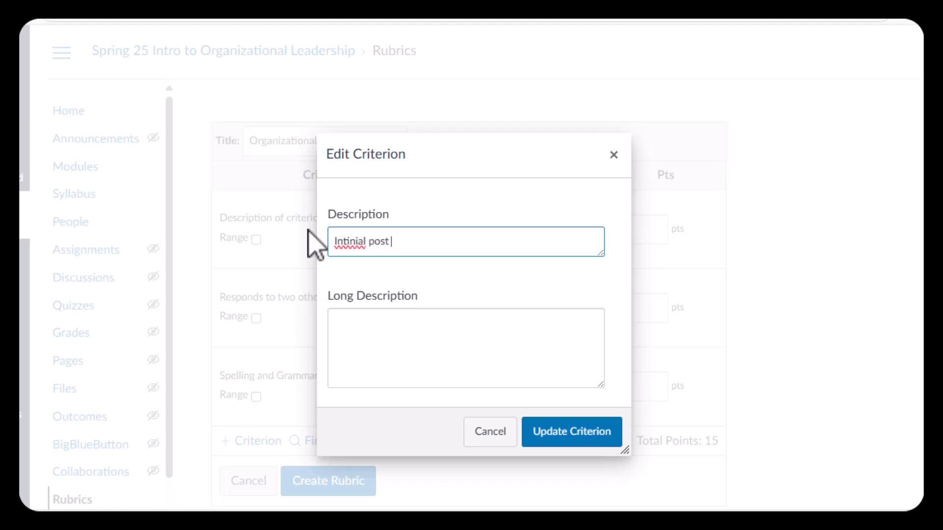
{"action": "right_click", "coordinate": [355, 242]}
{"action": "left_click", "coordinate": [367, 303]}
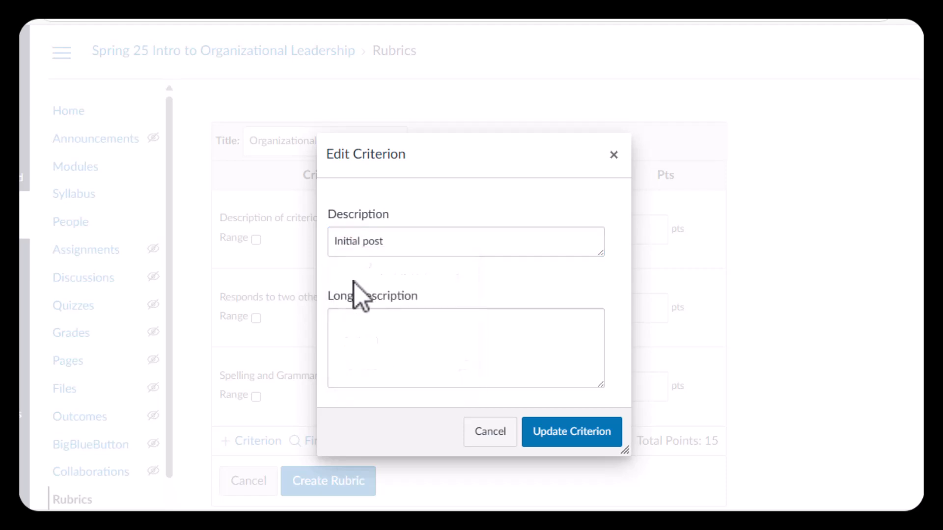
{"action": "type", "text": "tudents"}
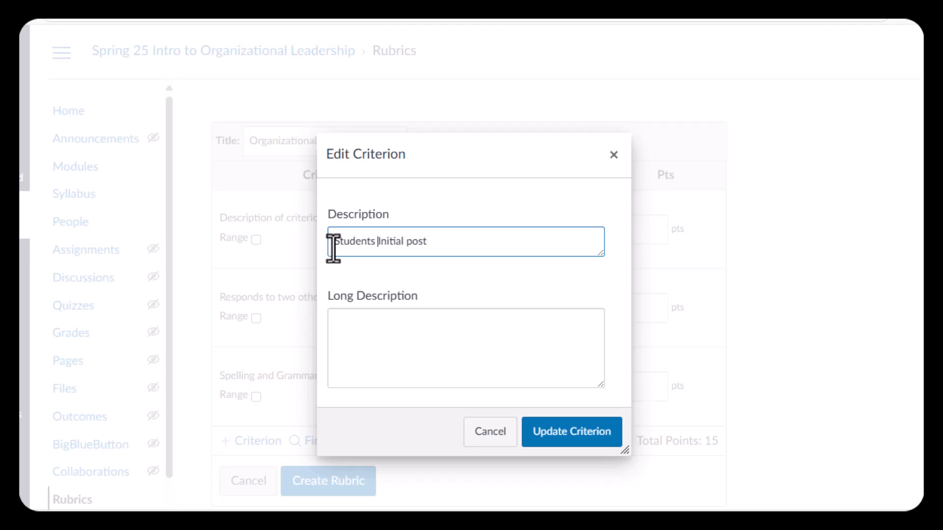
{"action": "left_click", "coordinate": [569, 431]}
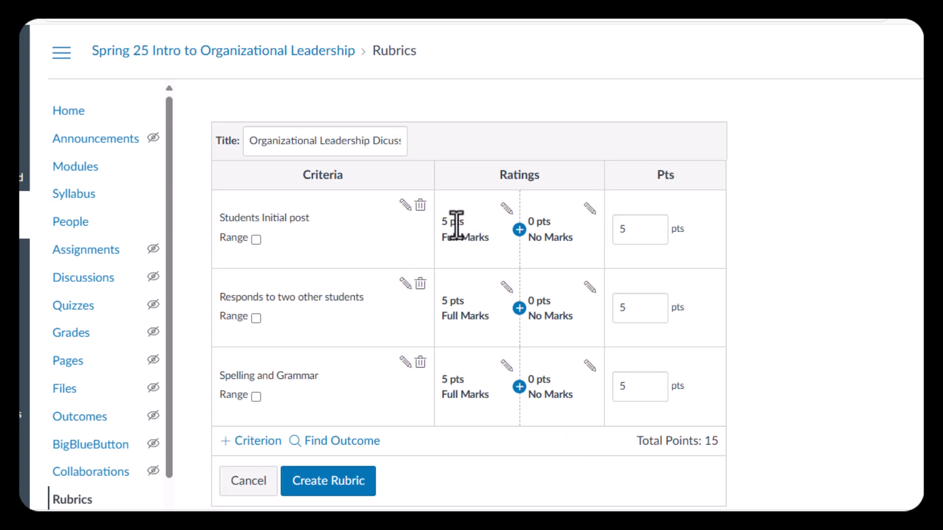
- Set the Full Marks rating of the first two criteria to 10 points and create the rubric
{"action": "left_click", "coordinate": [506, 206]}
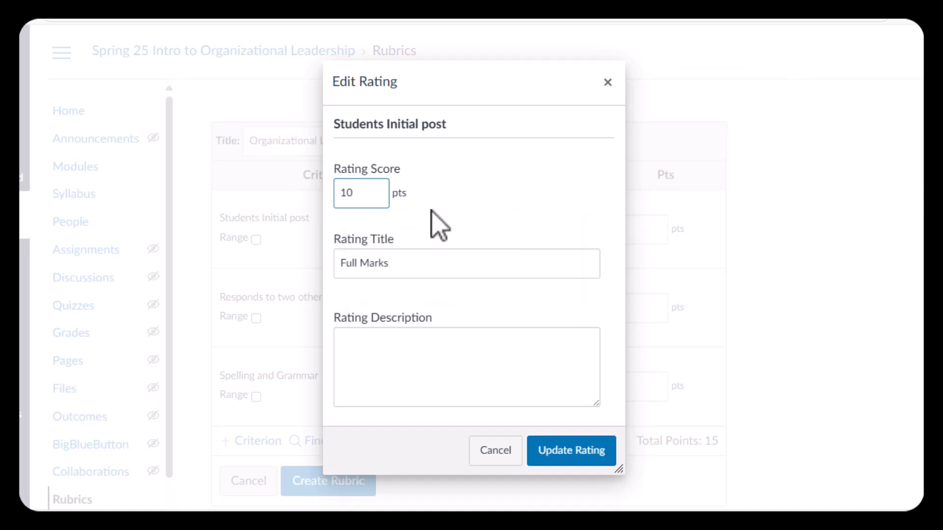
{"action": "left_click", "coordinate": [570, 456]}
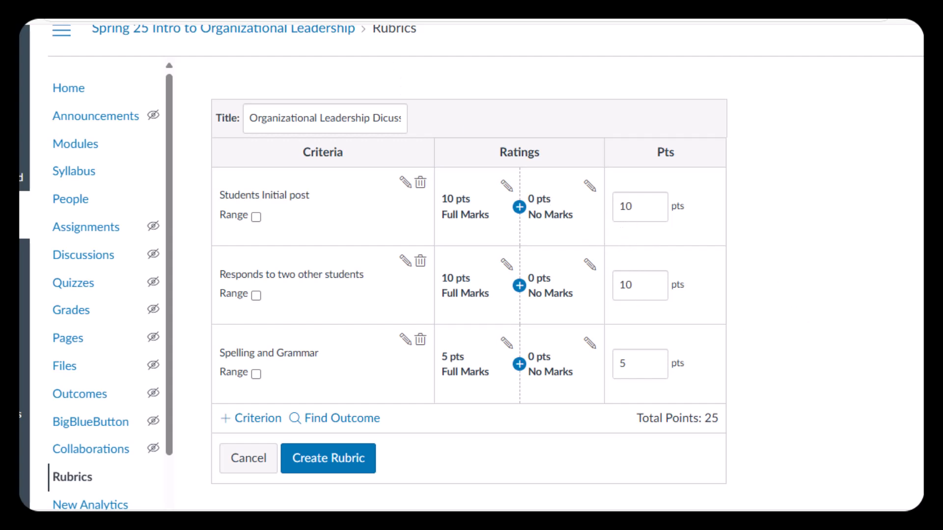
{"action": "scroll", "coordinate": [795, 309], "scroll_direction": "down", "scroll_amount": 1}
{"action": "scroll", "coordinate": [485, 271], "scroll_direction": "up", "scroll_amount": 1}
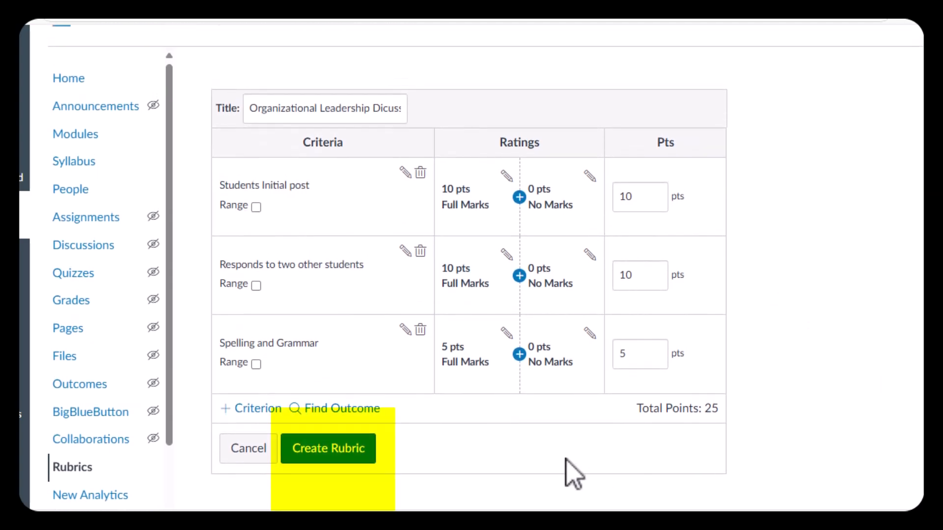
{"action": "left_click", "coordinate": [318, 459]}
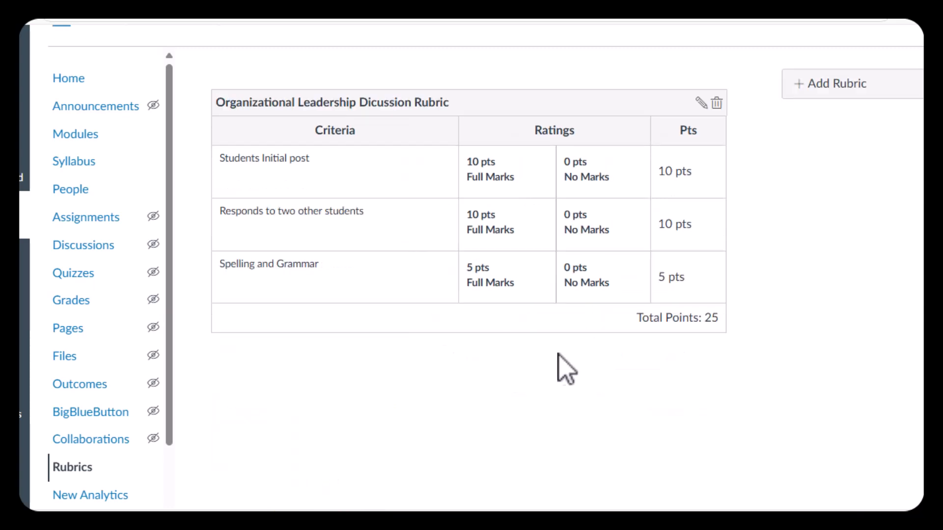
{"action": "scroll", "coordinate": [472, 265], "scroll_direction": "up", "scroll_amount": 1}
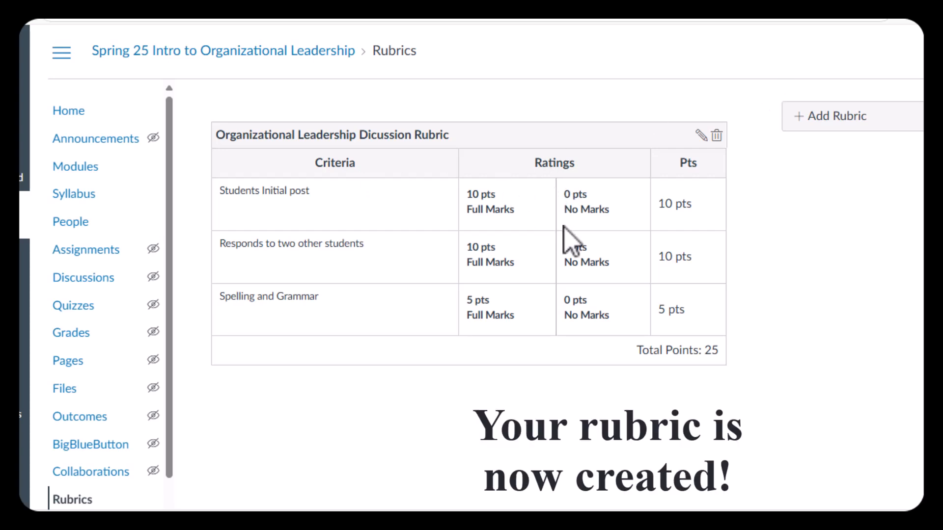
- Open the course gradebook's settings and examine the late policies, grade posting policy, advanced and view options
{"action": "left_click", "coordinate": [360, 50]}
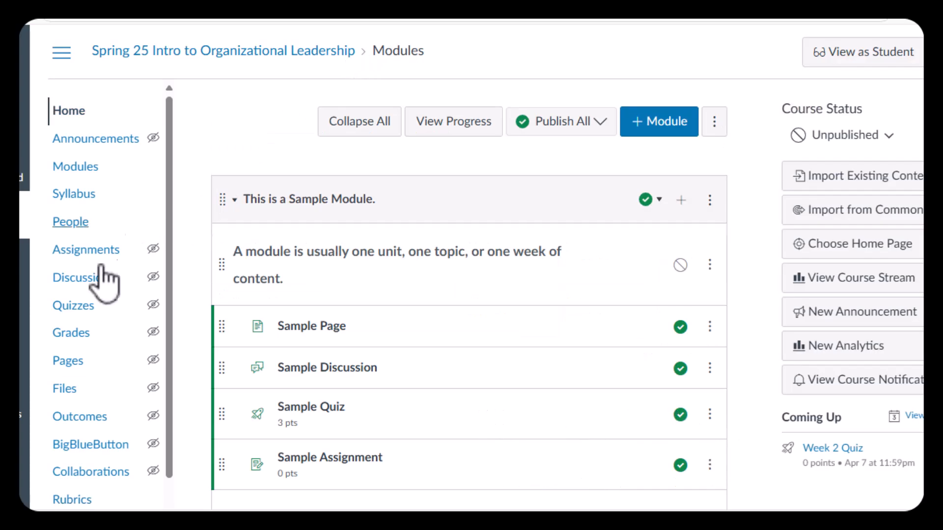
{"action": "left_click", "coordinate": [94, 339]}
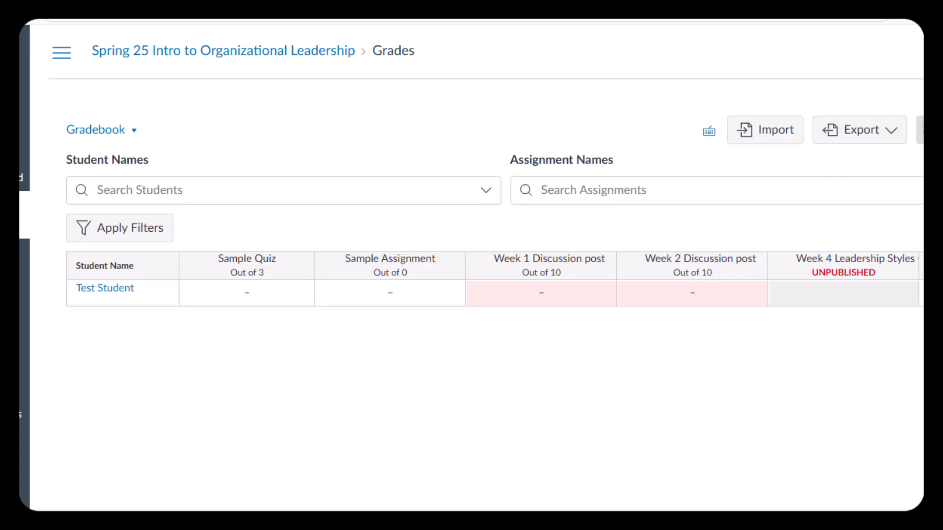
{"action": "left_click", "coordinate": [918, 150]}
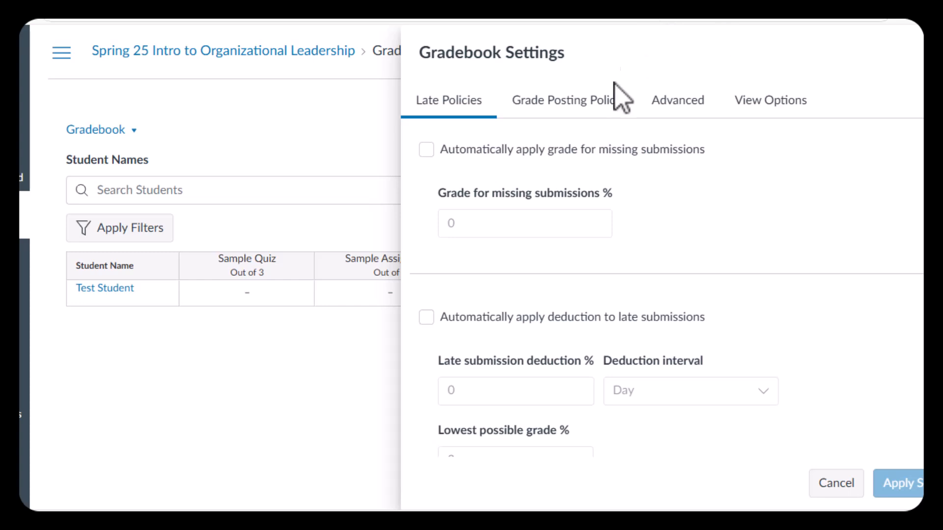
{"action": "left_click", "coordinate": [596, 118]}
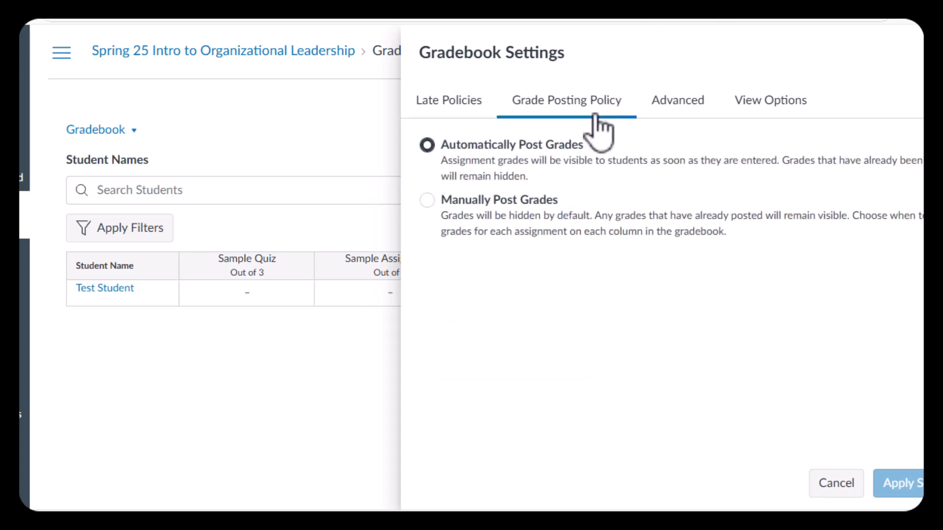
{"action": "left_click", "coordinate": [696, 108]}
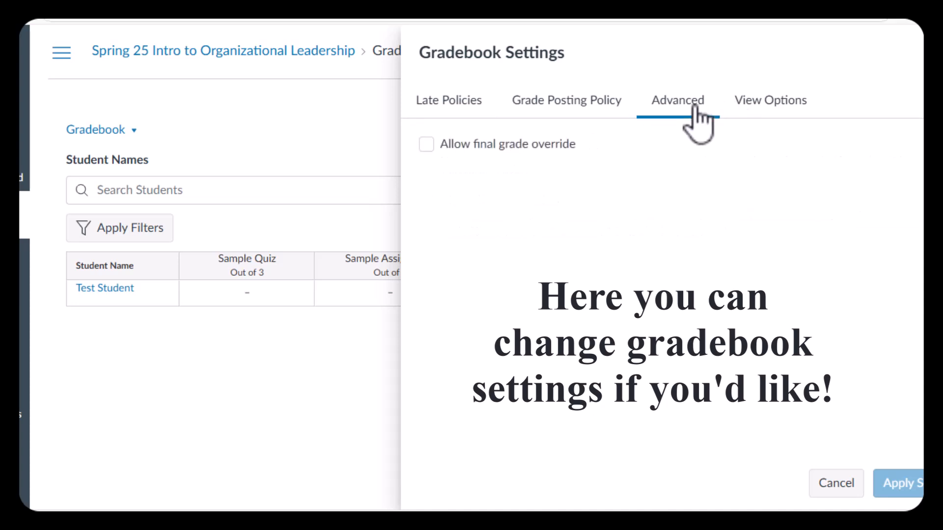
{"action": "left_click", "coordinate": [772, 111]}
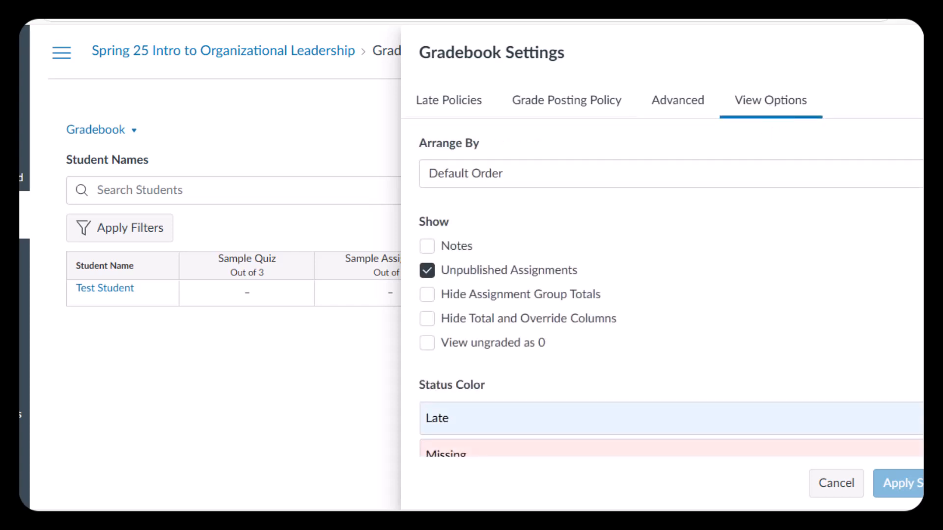
{"action": "scroll", "coordinate": [671, 269], "scroll_direction": "down", "scroll_amount": 3}
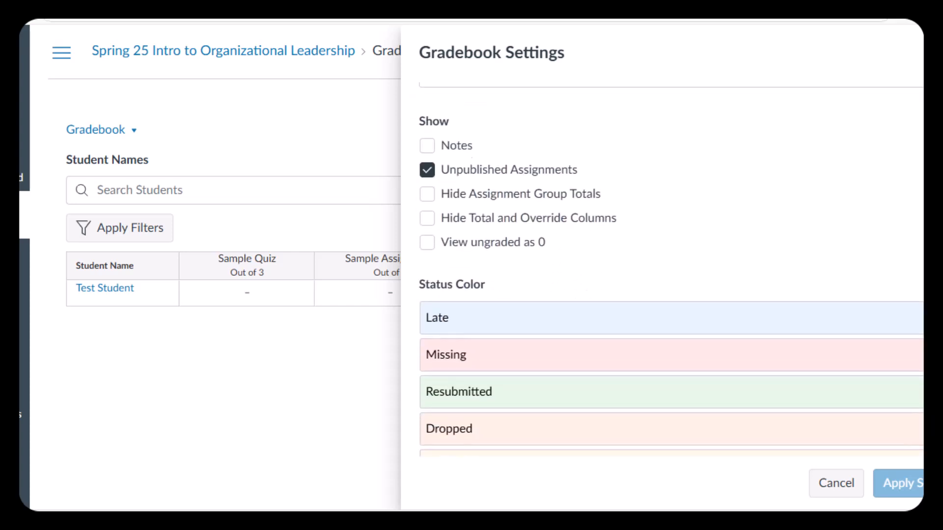
{"action": "scroll", "coordinate": [662, 270], "scroll_direction": "up", "scroll_amount": 3}
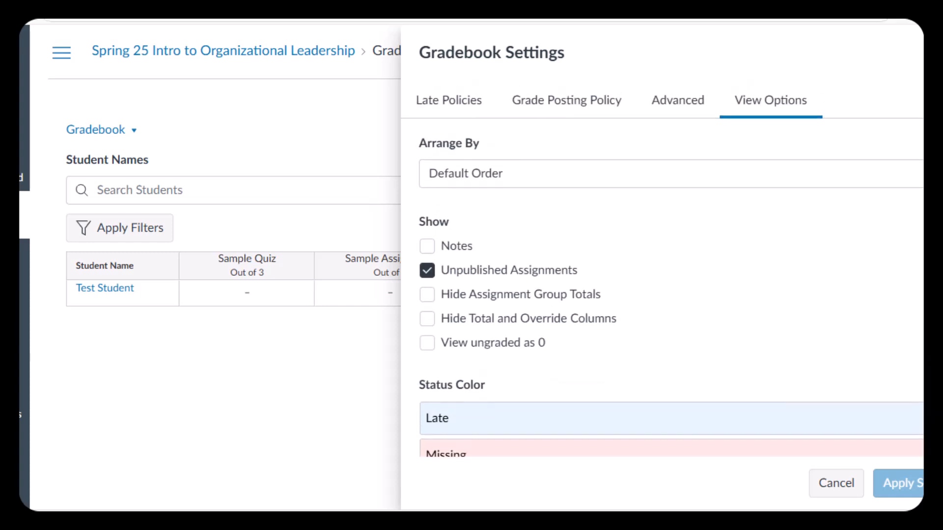